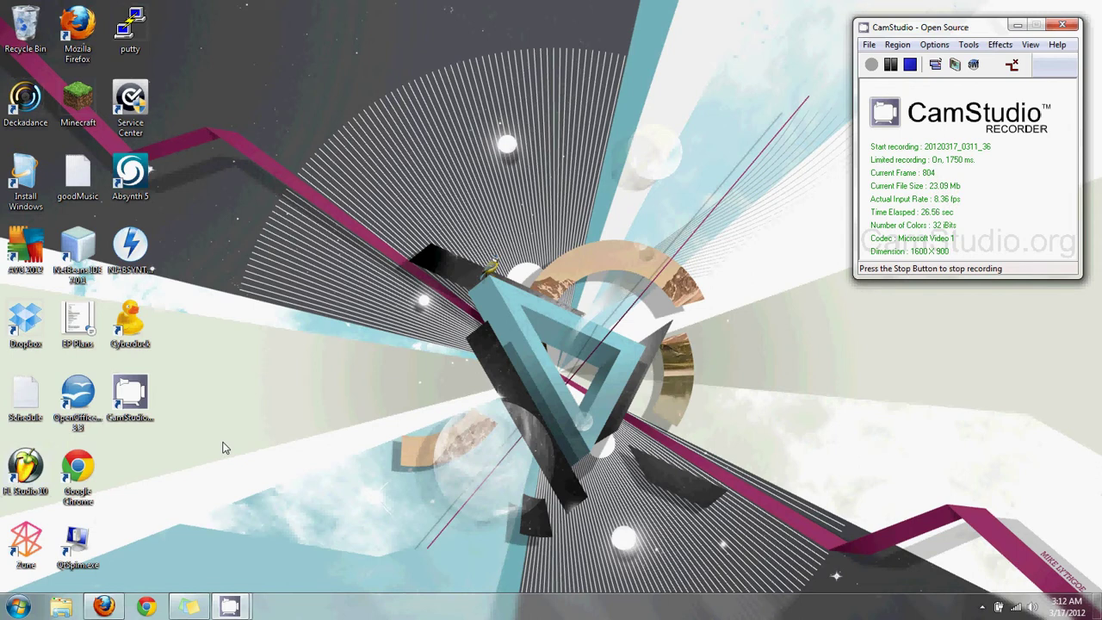
- Launch FL Studio 10 and show the step sequencer over the playlist
{"action": "left_click", "coordinate": [221, 447]}
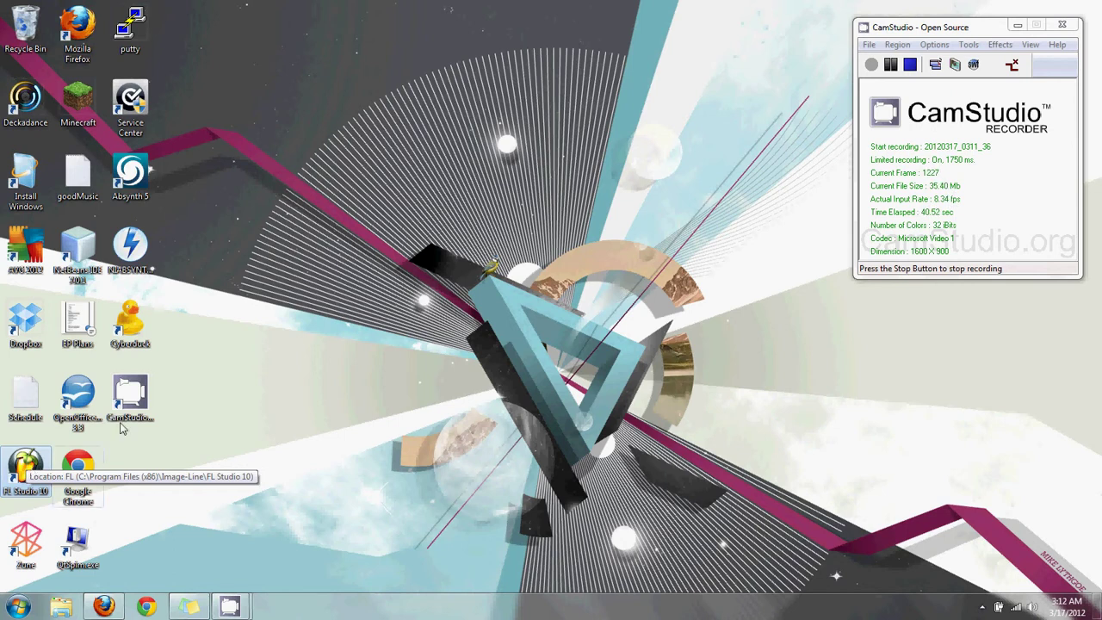
{"action": "double_click", "coordinate": [35, 466]}
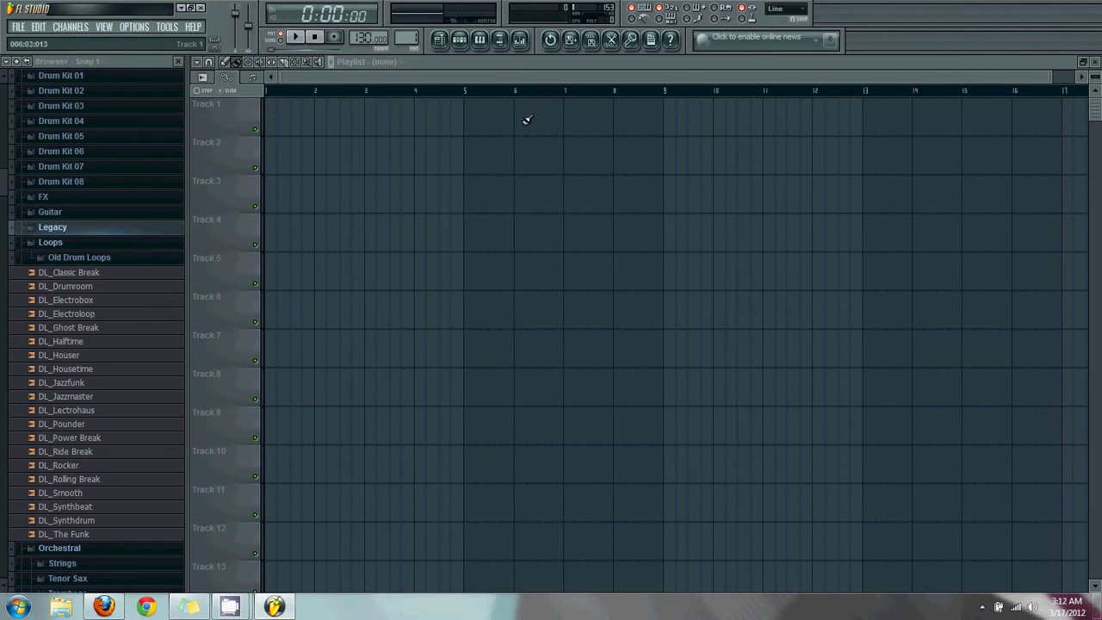
{"action": "left_click_drag", "start_coordinate": [345, 78], "coordinate": [302, 68]}
{"action": "left_click", "coordinate": [468, 45]}
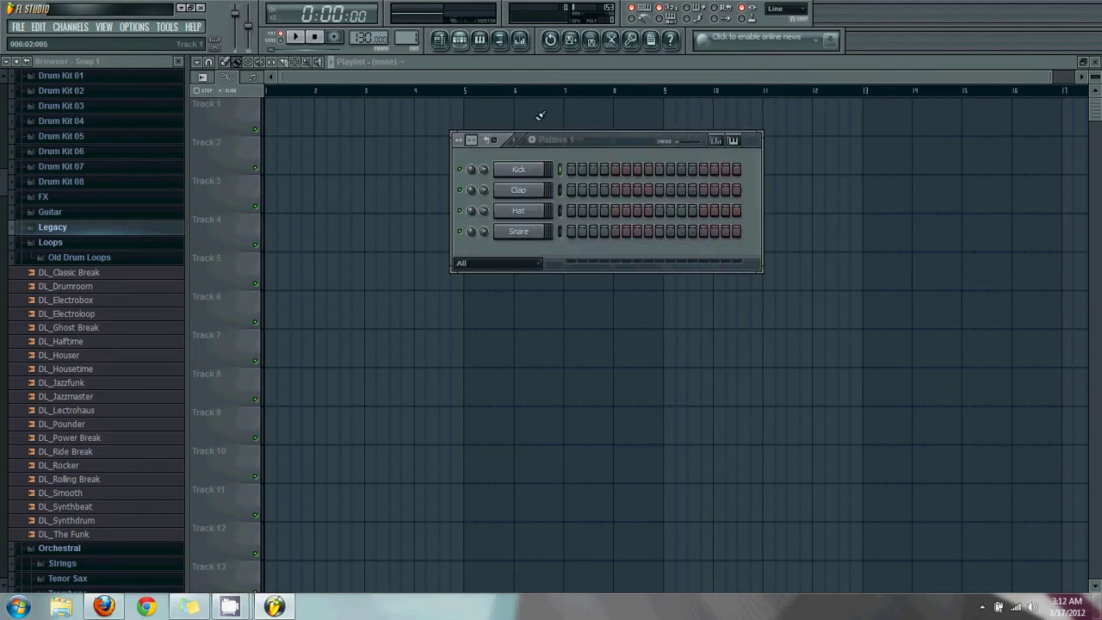
{"action": "mouse_move", "coordinate": [618, 138]}
{"action": "left_mouse_down"}
{"action": "mouse_move", "coordinate": [659, 209]}
{"action": "mouse_move", "coordinate": [629, 150]}
{"action": "left_mouse_up"}
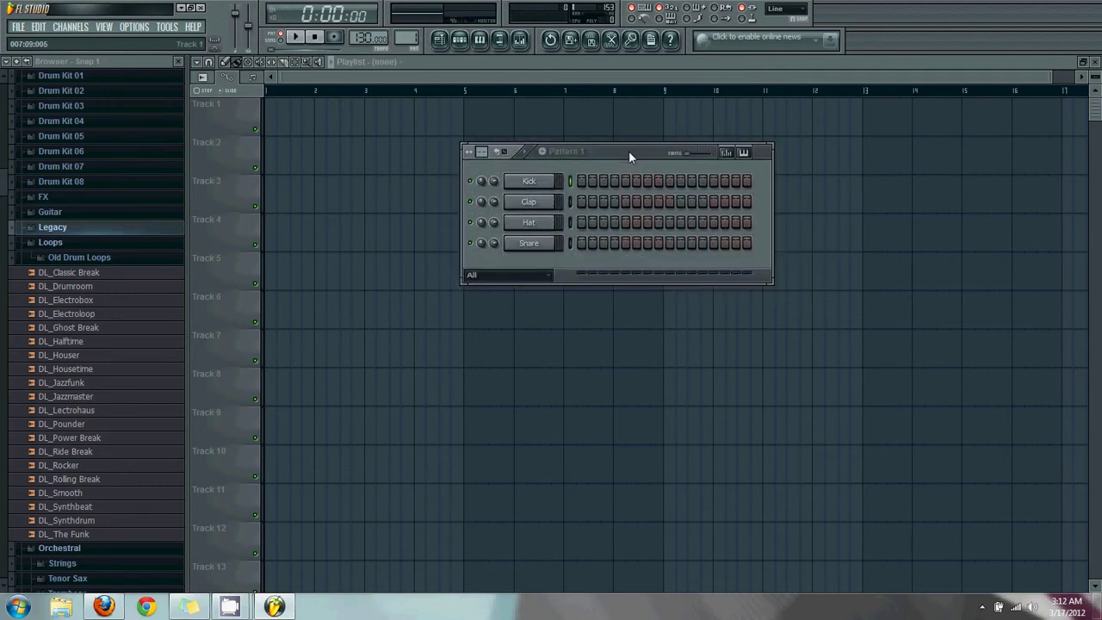
- Preview the sounds of the Kick, Clap, Hat and Snare channels
{"action": "left_click", "coordinate": [529, 181]}
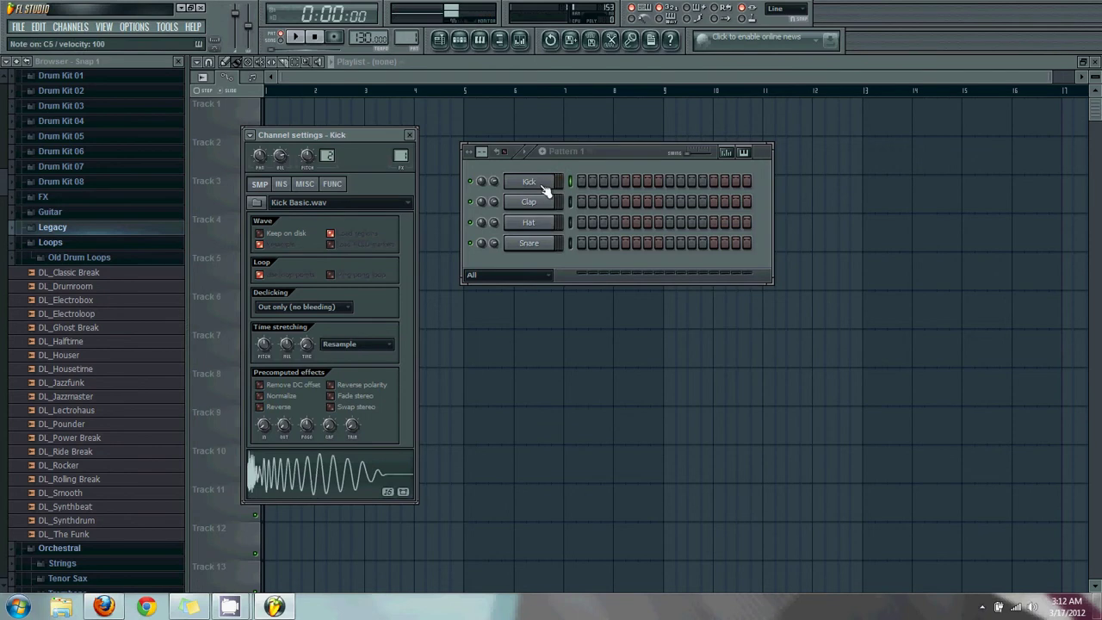
{"action": "left_click", "coordinate": [529, 202]}
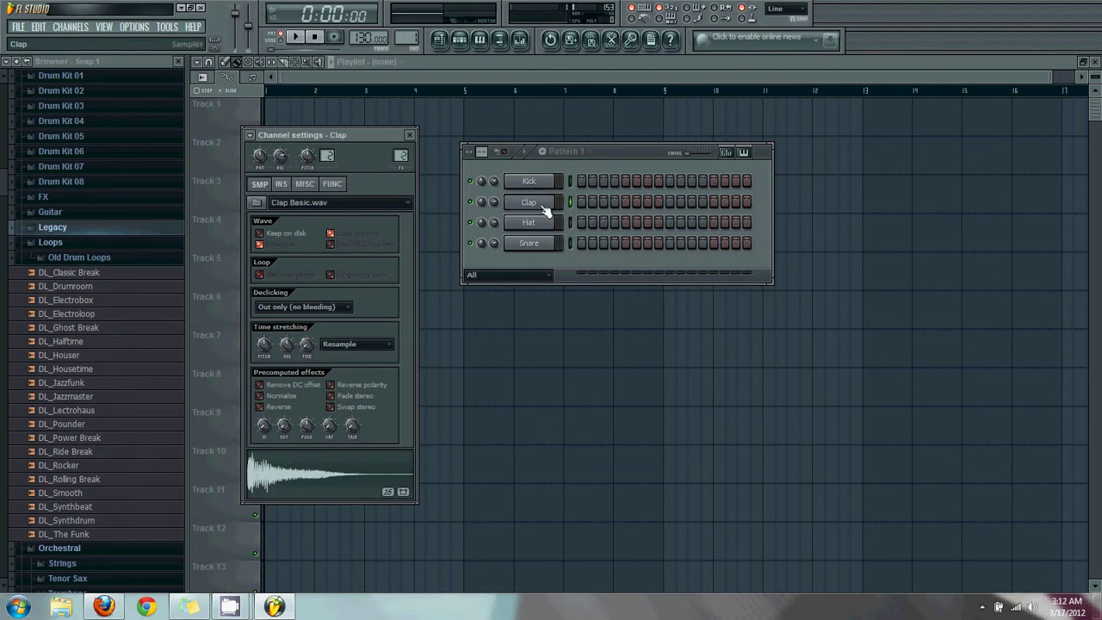
{"action": "left_click", "coordinate": [543, 207]}
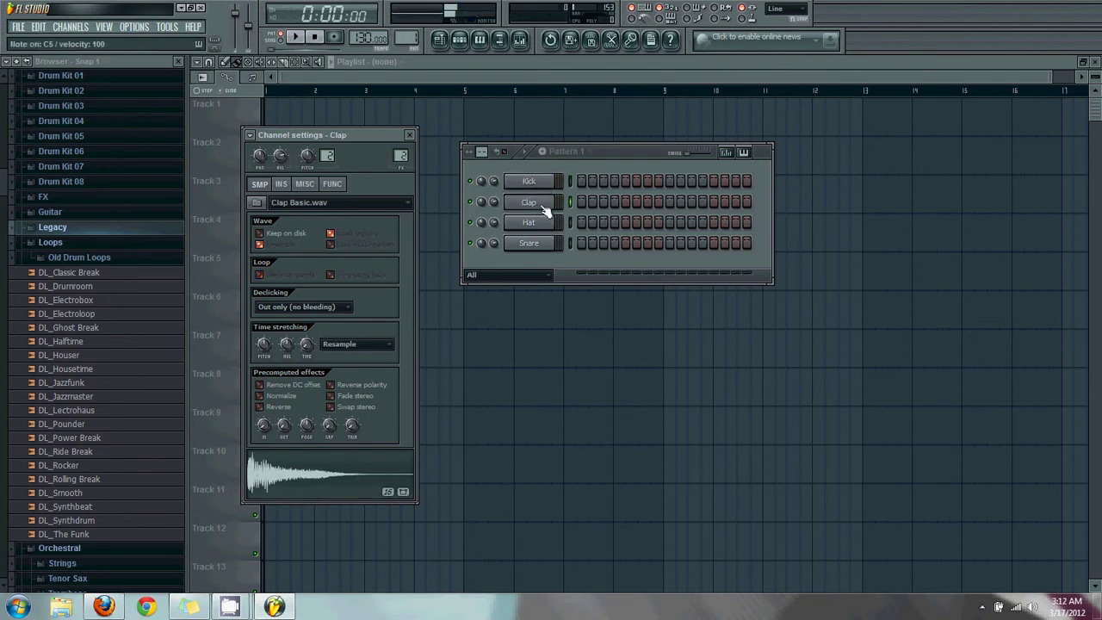
{"action": "left_click", "coordinate": [545, 223]}
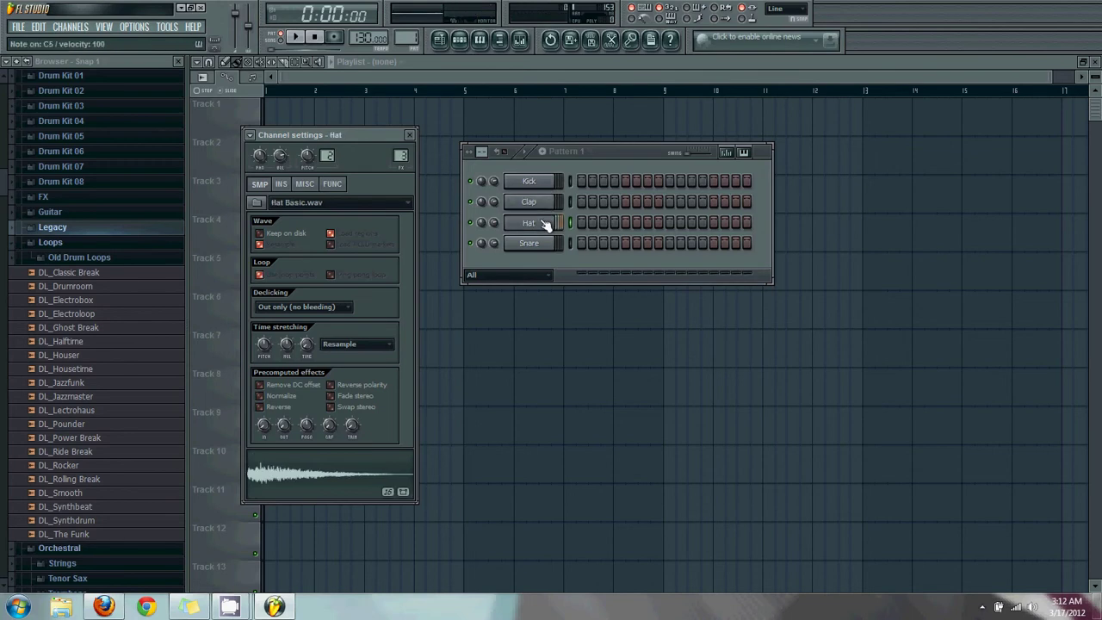
{"action": "left_click", "coordinate": [545, 244]}
{"action": "left_click", "coordinate": [545, 245]}
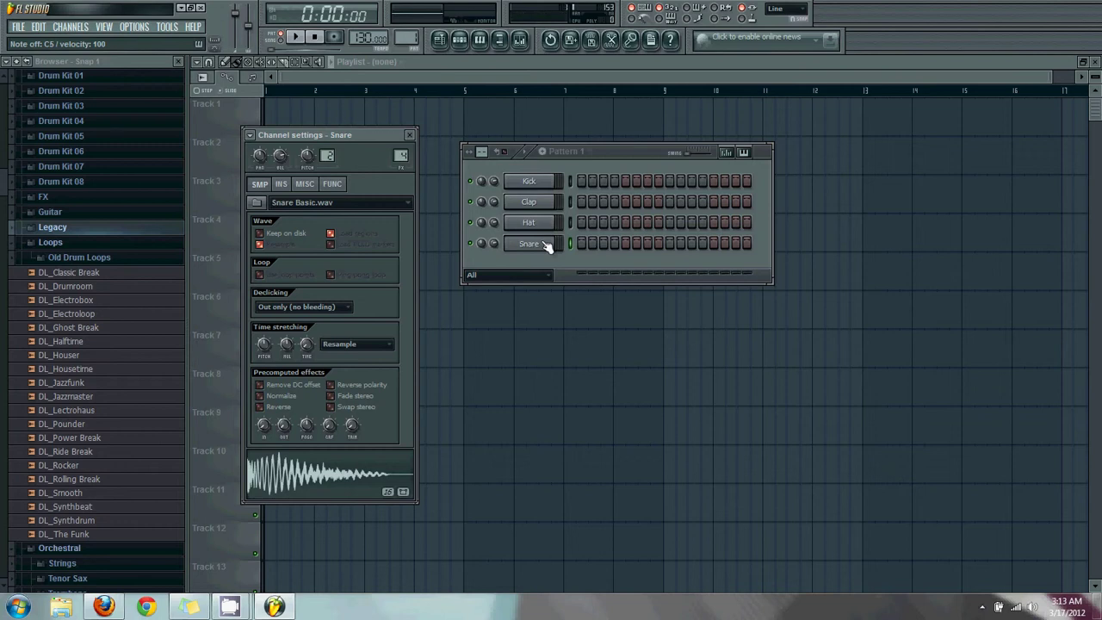
- Look at the sample files available for the Snare channel, then close its channel settings without loading one
{"action": "left_click", "coordinate": [257, 204]}
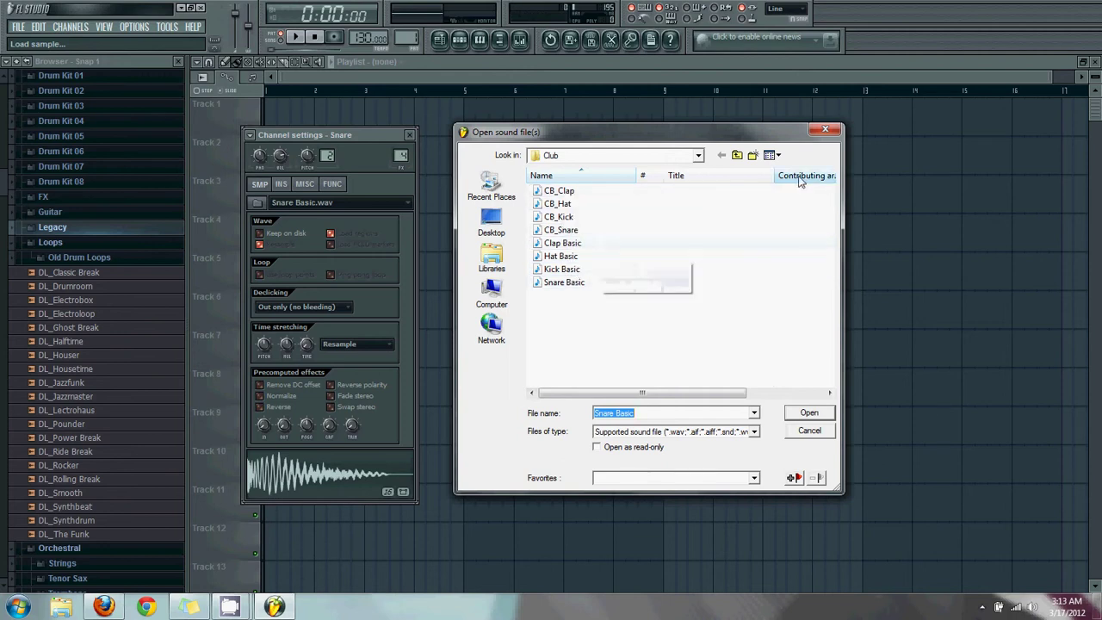
{"action": "left_click", "coordinate": [822, 132]}
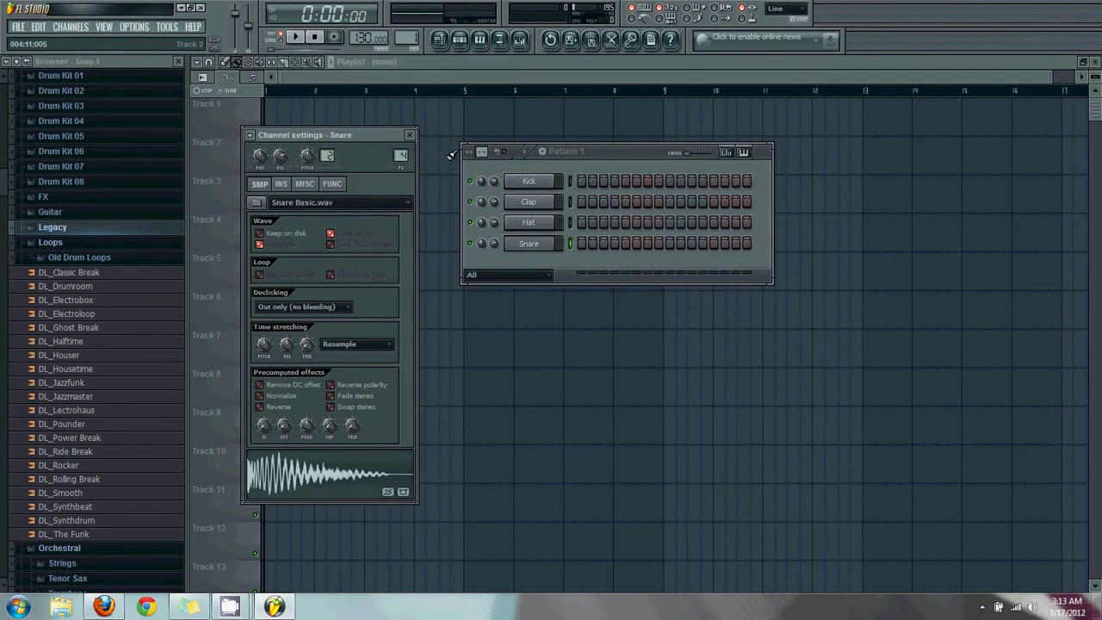
{"action": "left_click", "coordinate": [411, 135]}
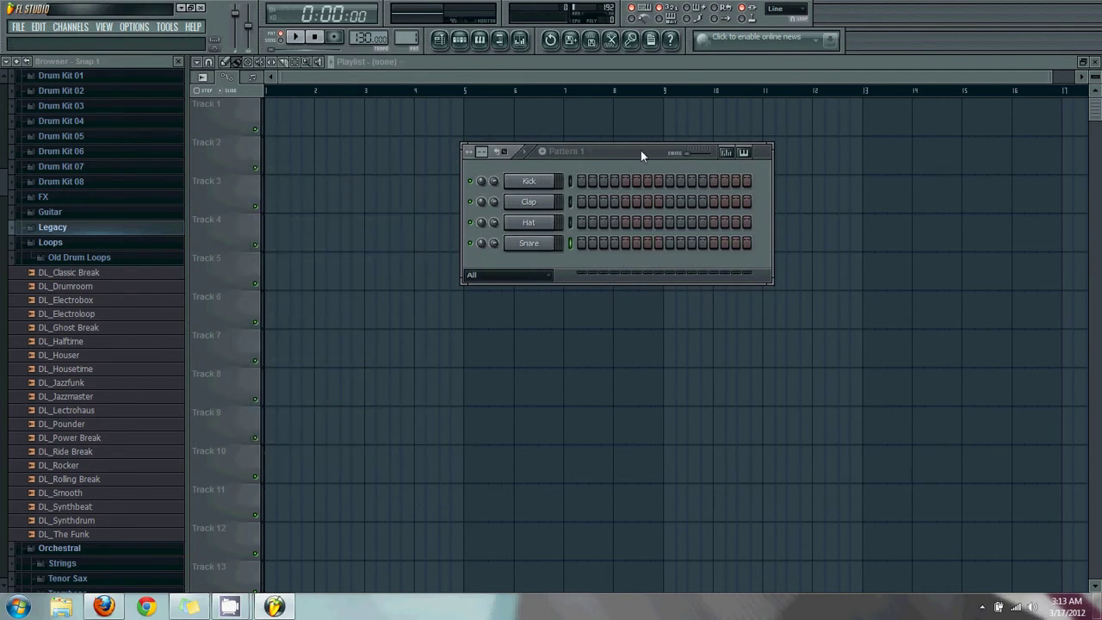
- Place kick hits on steps 1, 5, 9 and 13 of Pattern 1 and play it back
{"action": "left_click_drag", "start_coordinate": [641, 149], "coordinate": [448, 107]}
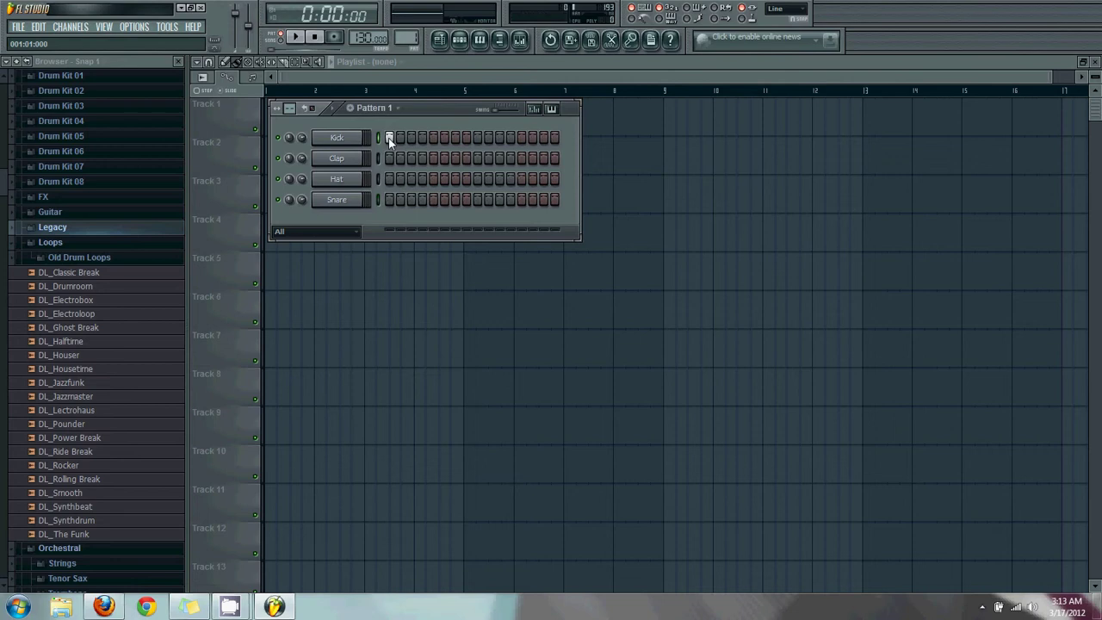
{"action": "left_click", "coordinate": [478, 138]}
{"action": "left_click", "coordinate": [522, 138]}
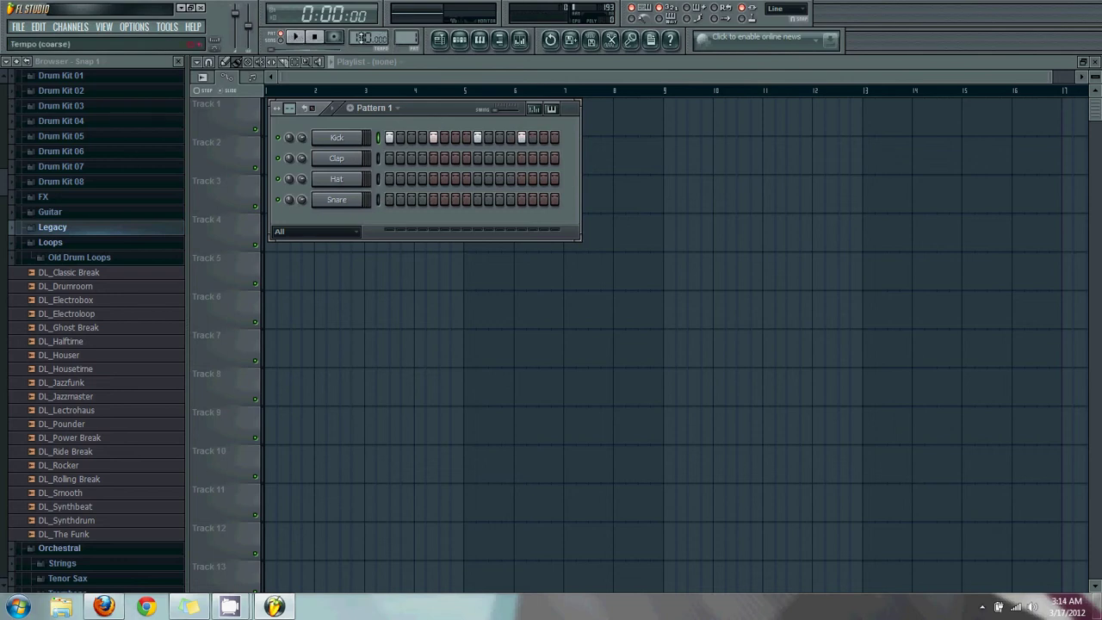
{"action": "left_click", "coordinate": [297, 37]}
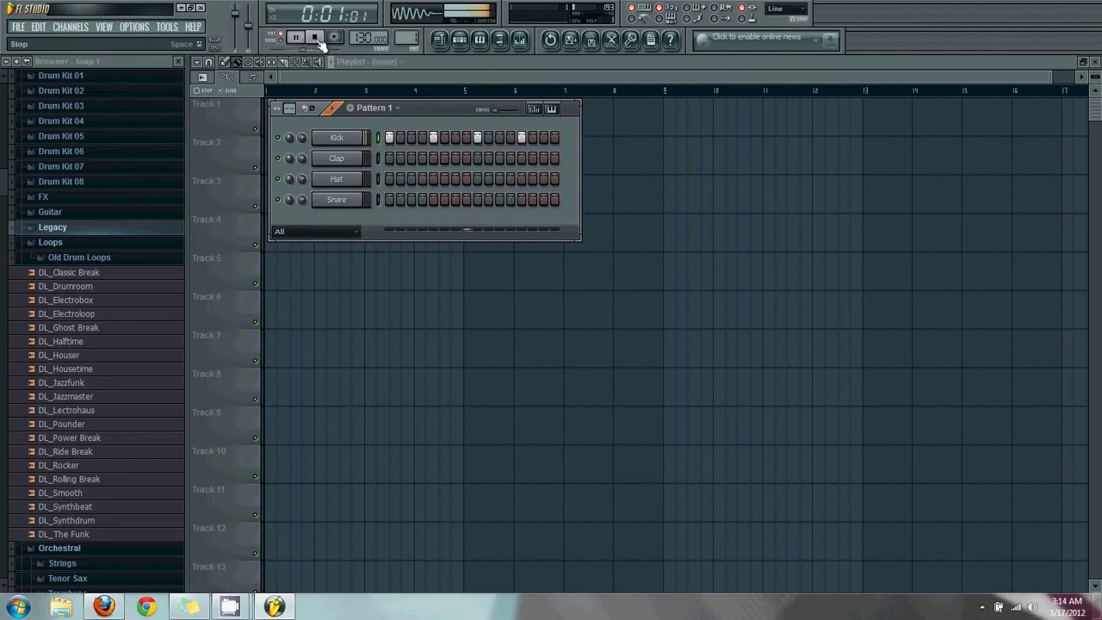
{"action": "left_click", "coordinate": [317, 39]}
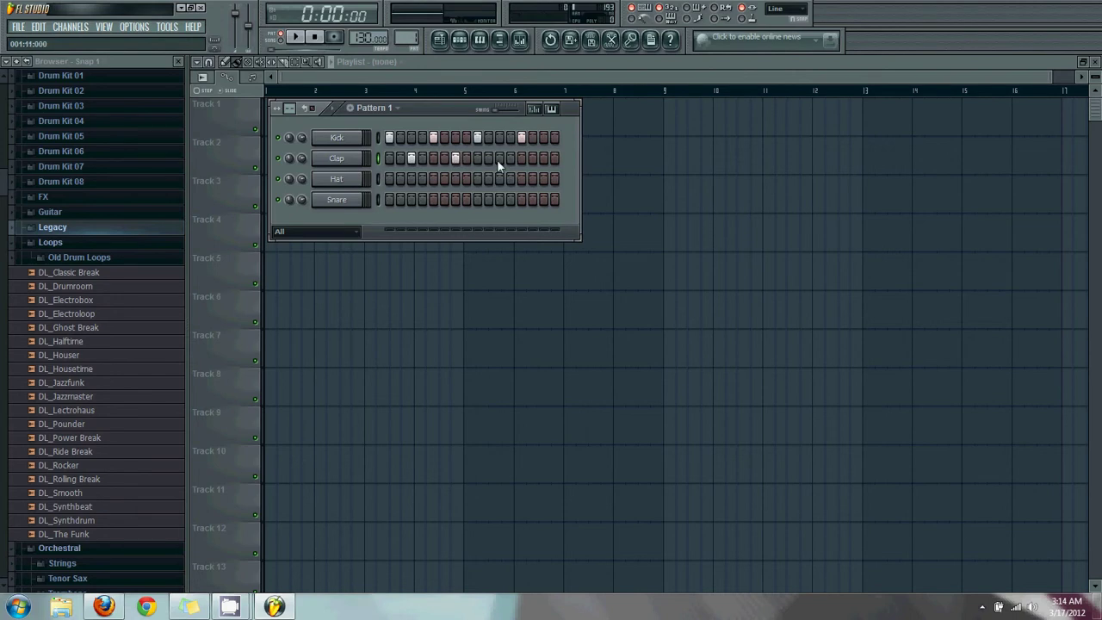
- Try clap hits on steps 3, 7, 11 and 15 and play the pattern back
{"action": "left_click", "coordinate": [542, 158]}
{"action": "left_click", "coordinate": [296, 38]}
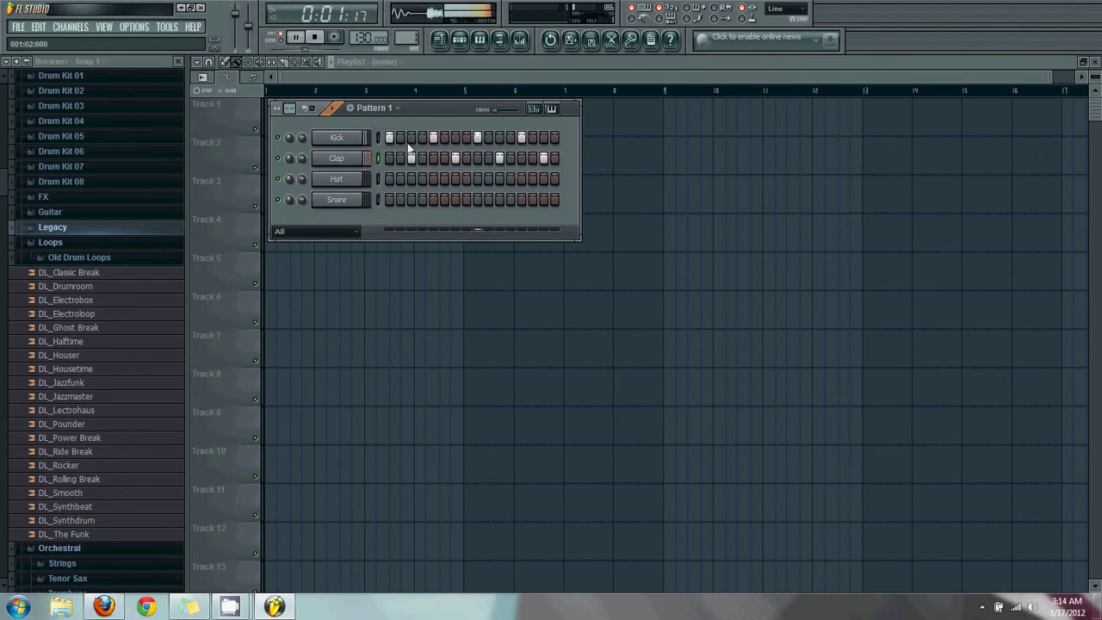
{"action": "left_click", "coordinate": [315, 37]}
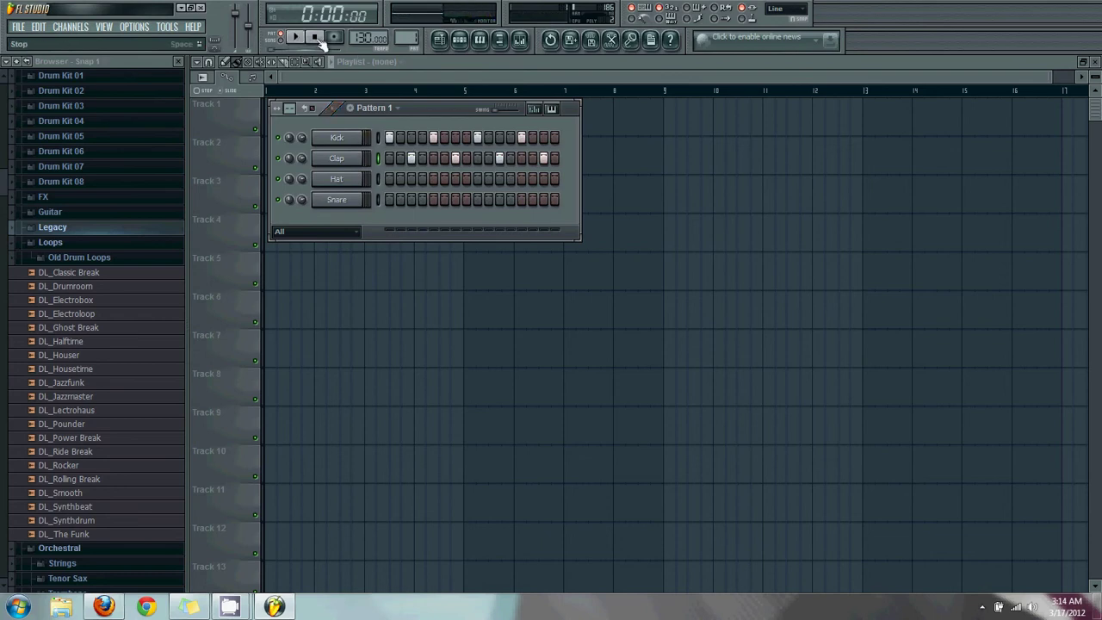
- Clear the clap hits from steps 3, 7, 11 and 15
{"action": "left_click", "coordinate": [413, 159]}
{"action": "left_click", "coordinate": [499, 158]}
{"action": "left_click", "coordinate": [543, 158]}
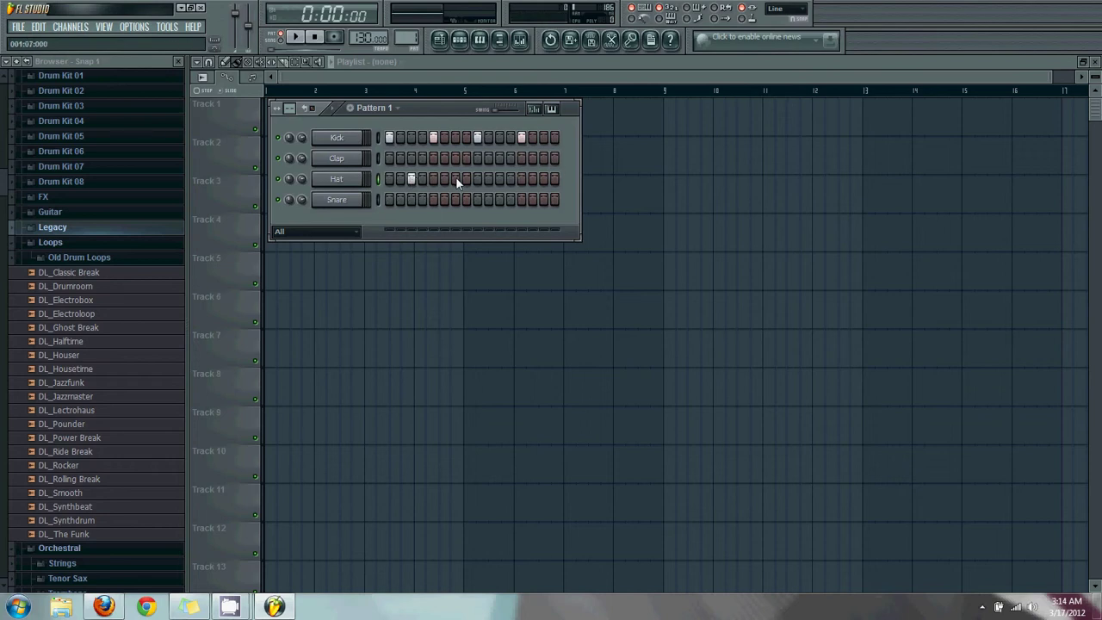
- Place hat hits on steps 3, 7, 11 and 15 and clap hits on steps 5 and 13, playing the result
{"action": "left_click", "coordinate": [500, 179]}
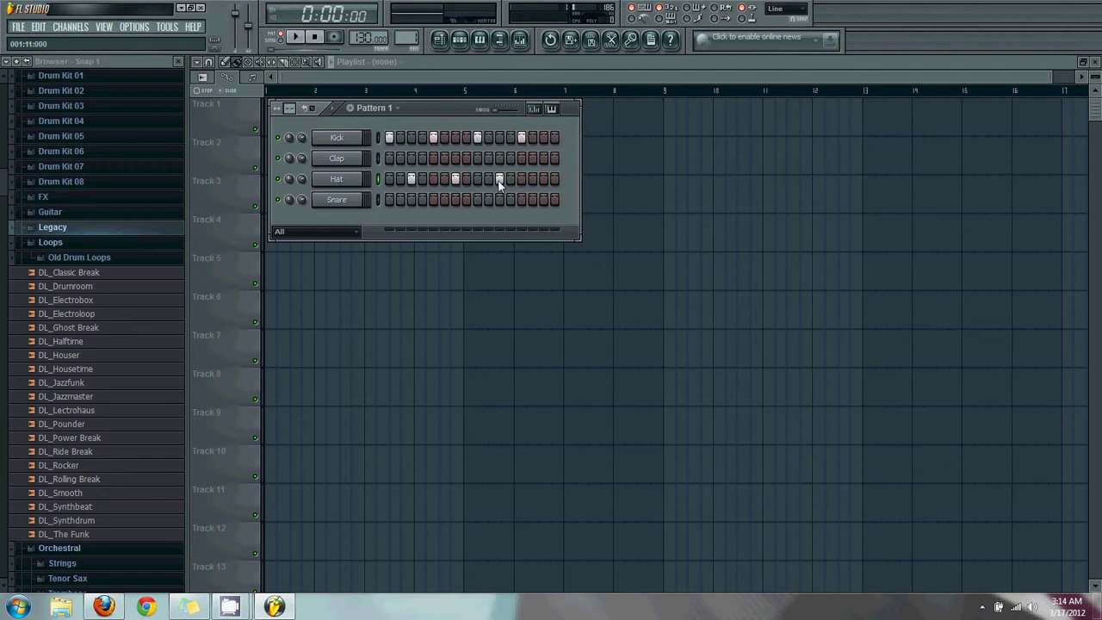
{"action": "left_click", "coordinate": [544, 178]}
{"action": "left_click", "coordinate": [524, 159]}
{"action": "left_click", "coordinate": [297, 38]}
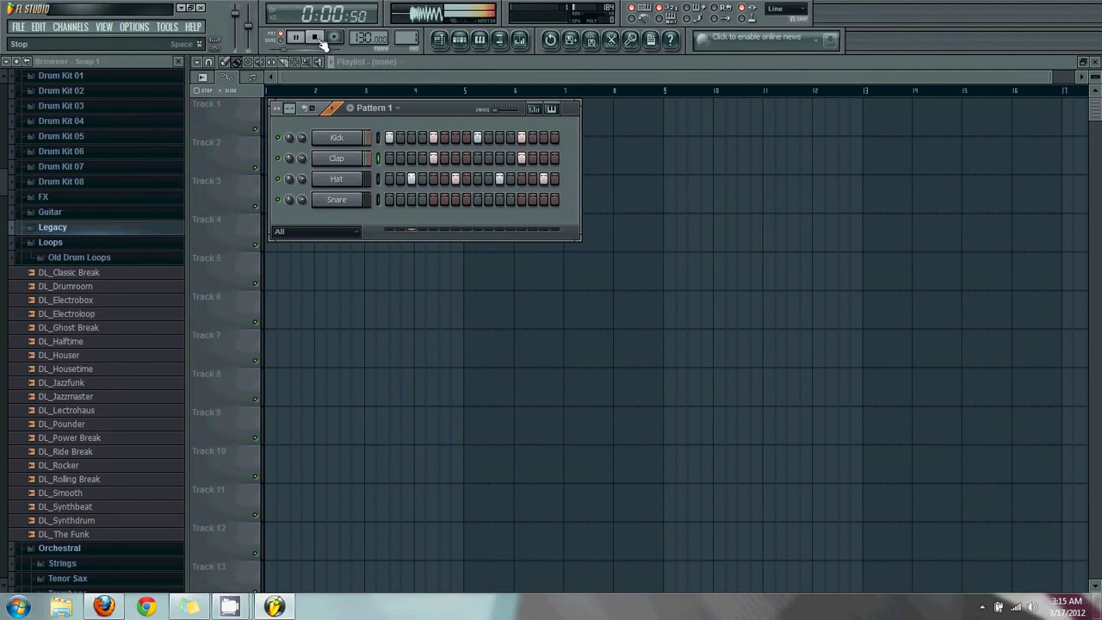
{"action": "left_click", "coordinate": [316, 38]}
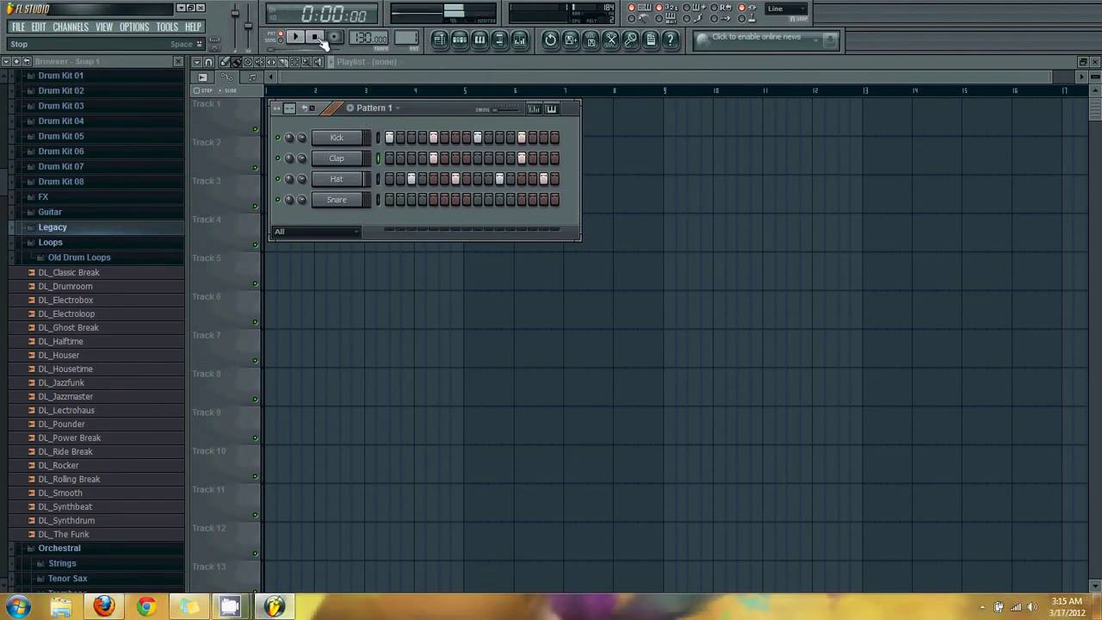
- Extend Pattern 1 from 16 to 32 steps per channel
{"action": "left_click_drag", "start_coordinate": [427, 106], "coordinate": [523, 124]}
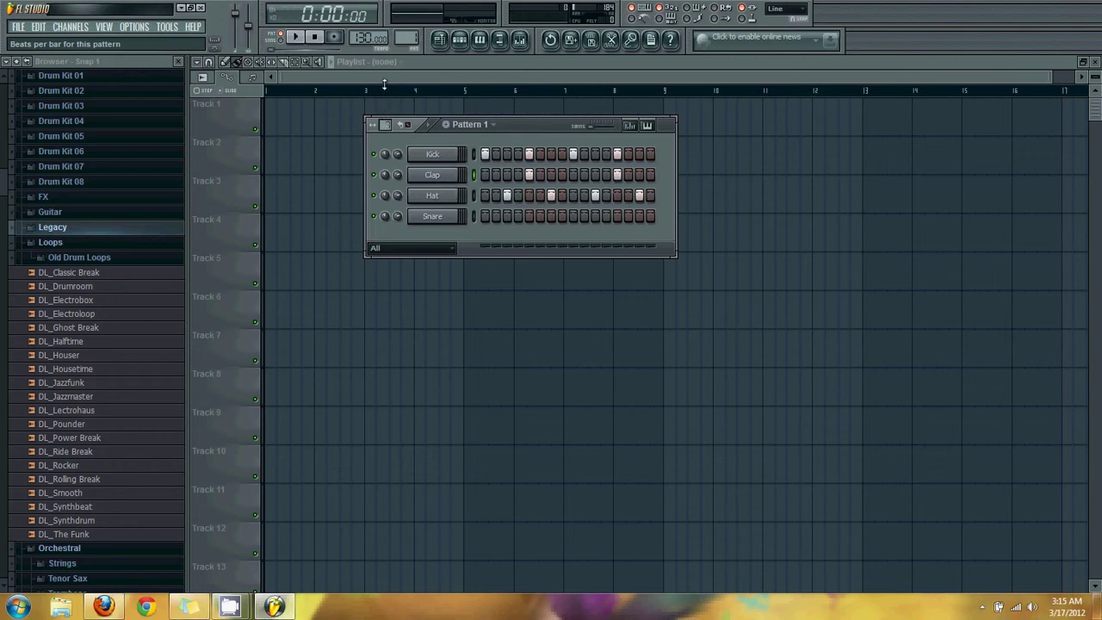
{"action": "left_click", "coordinate": [385, 125]}
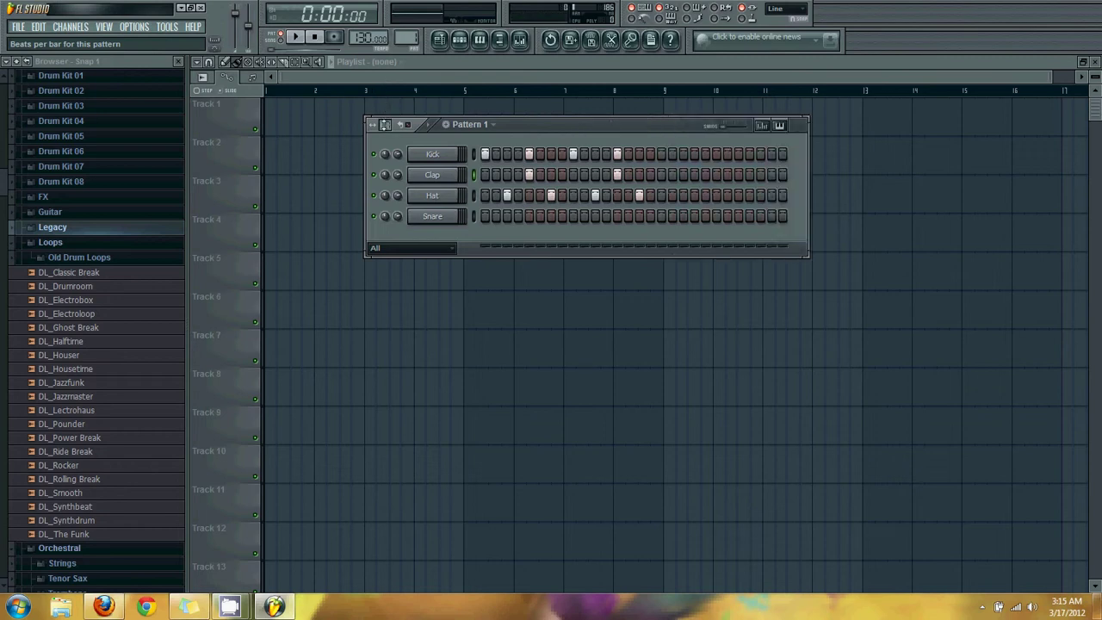
{"action": "left_click", "coordinate": [385, 125]}
{"action": "left_click_drag", "start_coordinate": [586, 125], "coordinate": [480, 154]}
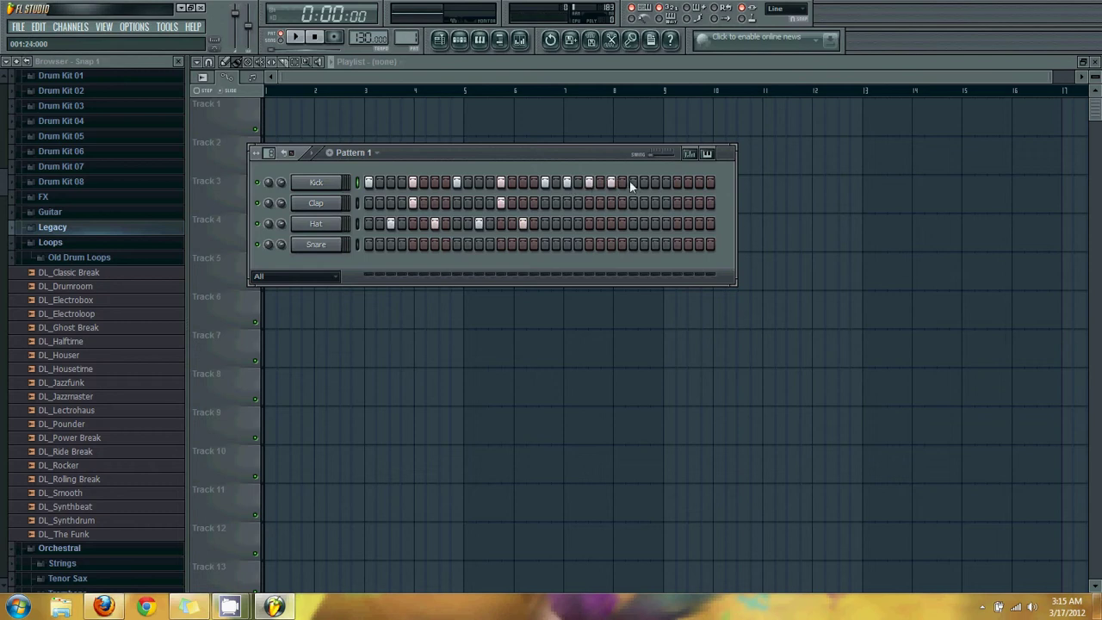
- Add kick hits on every odd step from 17 to 31 and clap hits on steps 17, 21, 25 and 29
{"action": "left_click_drag", "start_coordinate": [634, 189], "coordinate": [668, 182]}
{"action": "right_click", "coordinate": [667, 183]}
{"action": "left_click", "coordinate": [699, 183]}
{"action": "left_click", "coordinate": [546, 205]}
{"action": "left_click", "coordinate": [678, 203]}
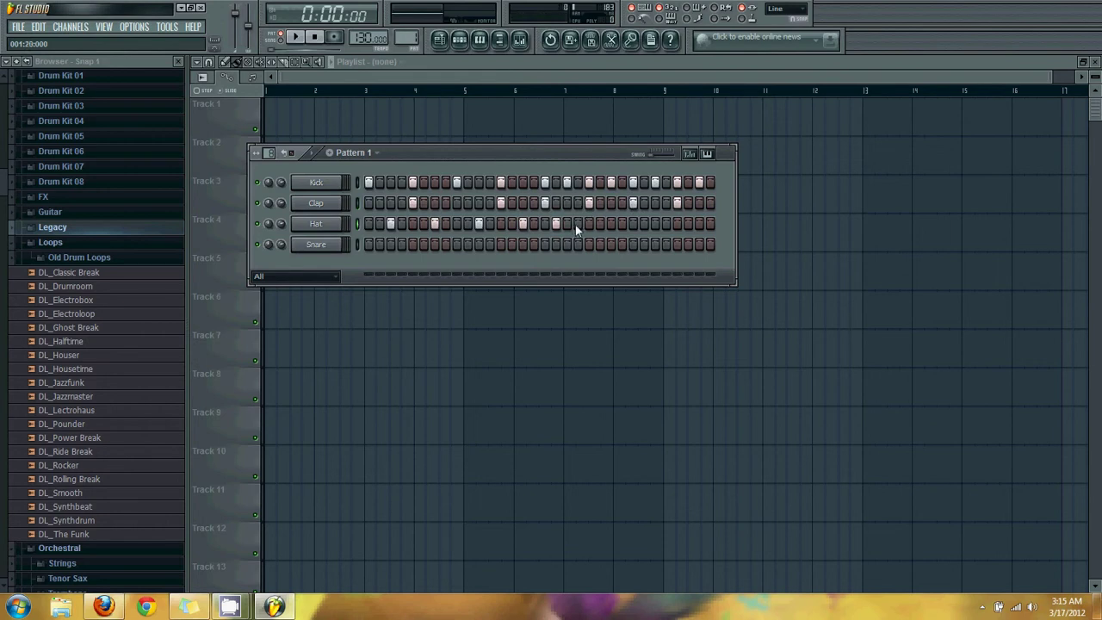
- Add hat hits on every even step from 18 to 32 and play the full pattern
{"action": "left_click", "coordinate": [600, 223]}
{"action": "left_click", "coordinate": [621, 223]}
{"action": "left_click", "coordinate": [295, 39]}
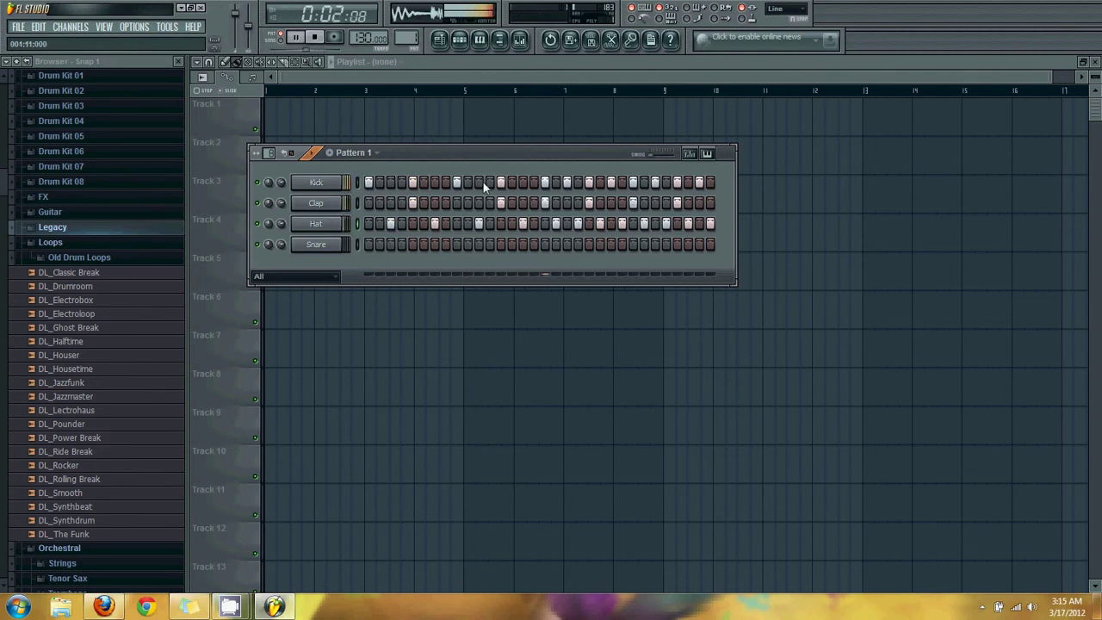
{"action": "left_click", "coordinate": [315, 38]}
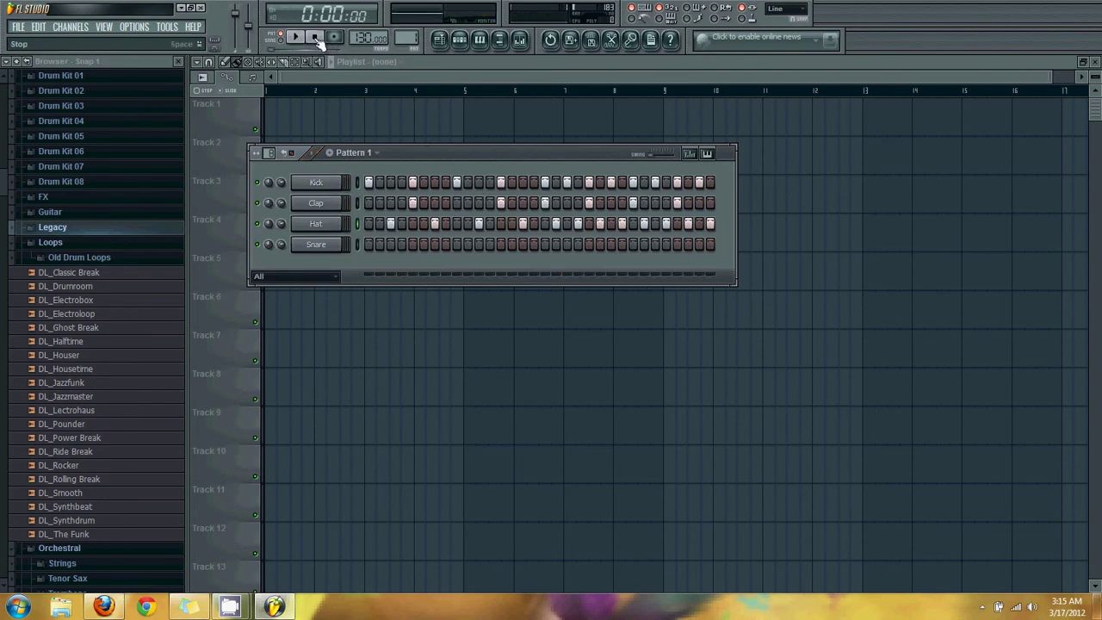
- Replace the Kick channel's sample with HIP_Kick from the Legacy HipHop folder and play the pattern
{"action": "left_click", "coordinate": [325, 183]}
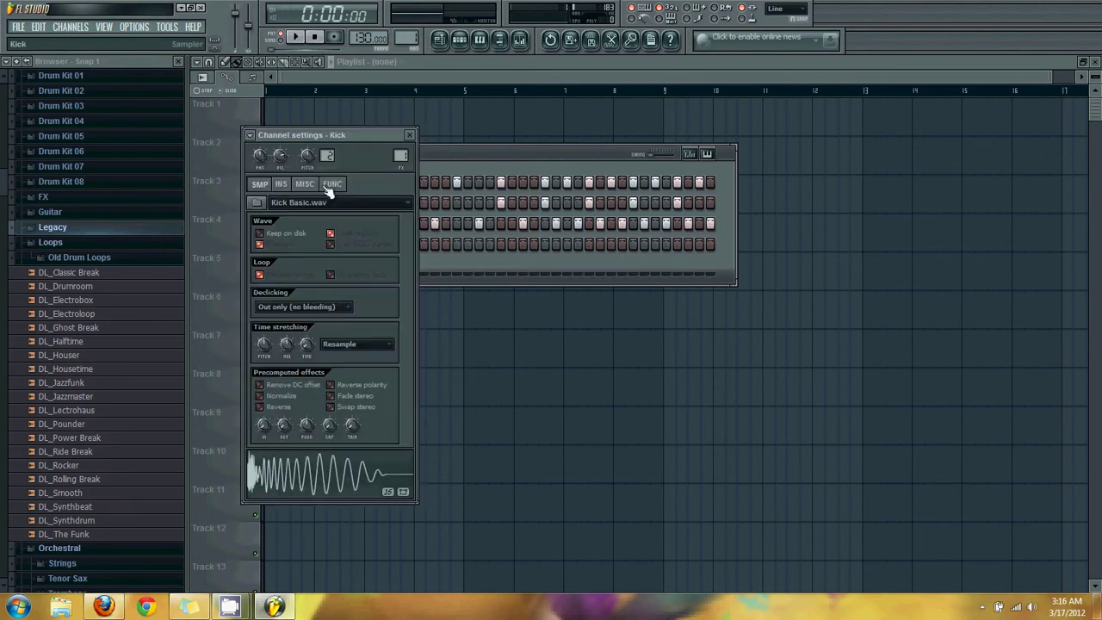
{"action": "left_click_drag", "start_coordinate": [364, 135], "coordinate": [906, 71]}
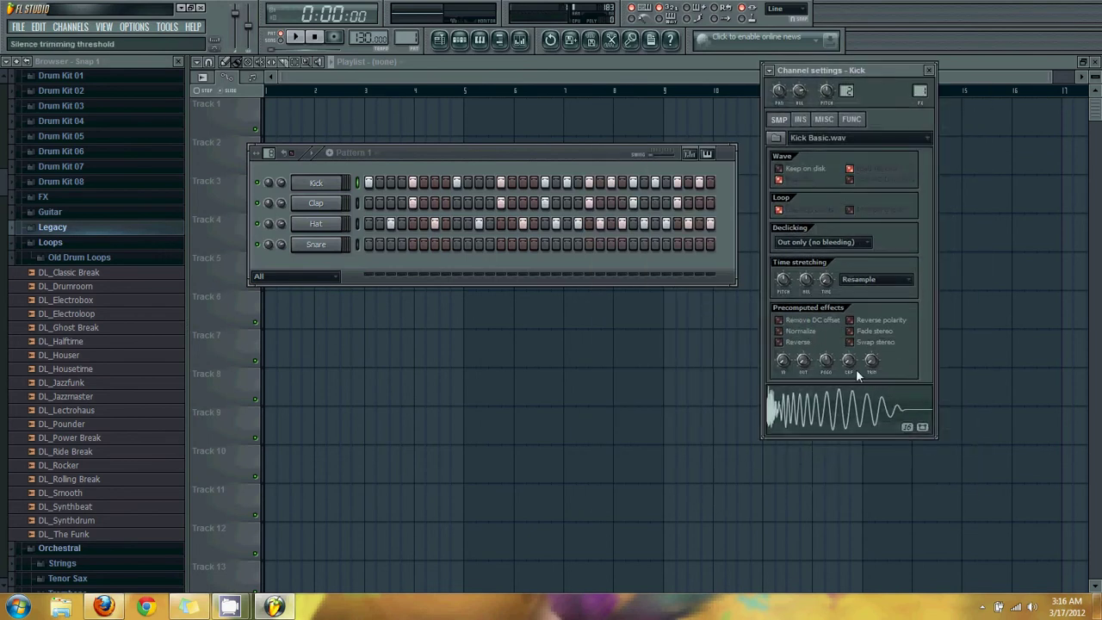
{"action": "left_click", "coordinate": [776, 139]}
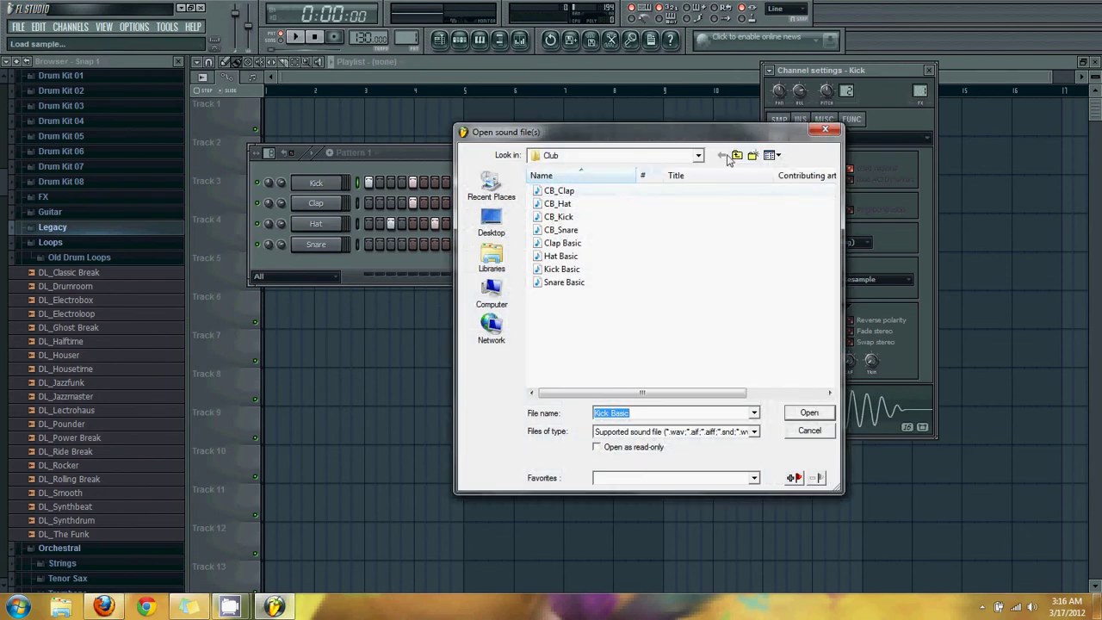
{"action": "left_click", "coordinate": [737, 156]}
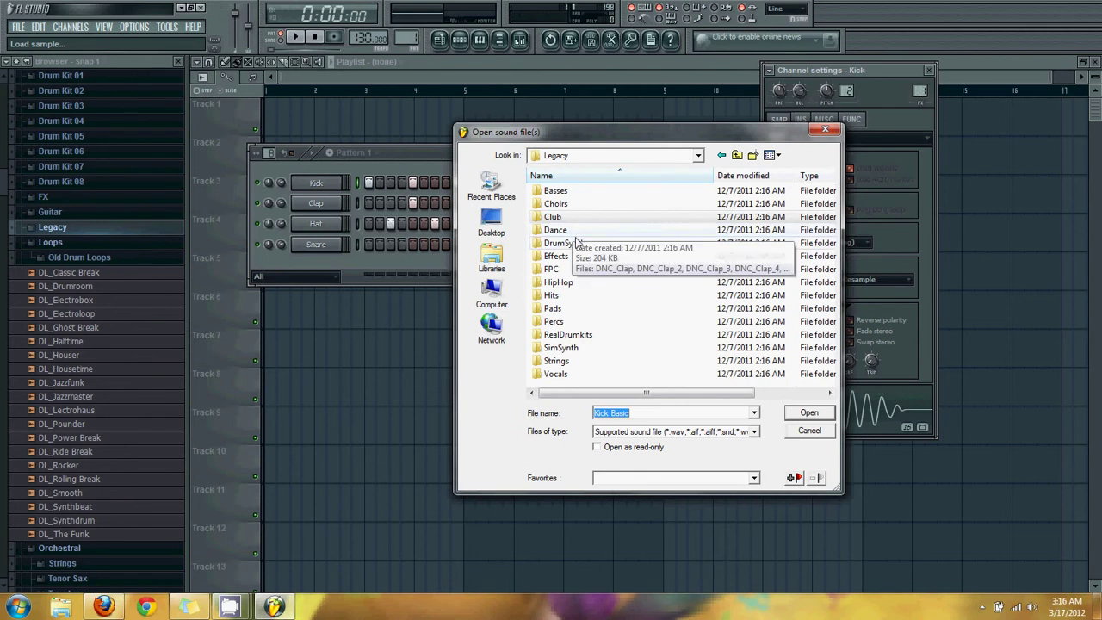
{"action": "double_click", "coordinate": [564, 283]}
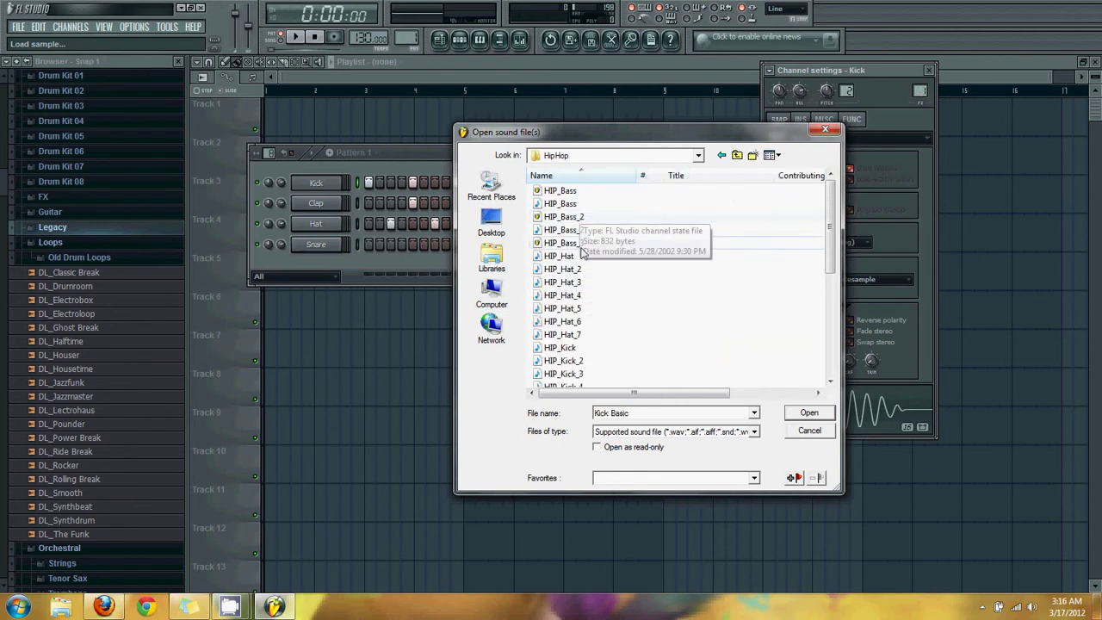
{"action": "left_click", "coordinate": [587, 347]}
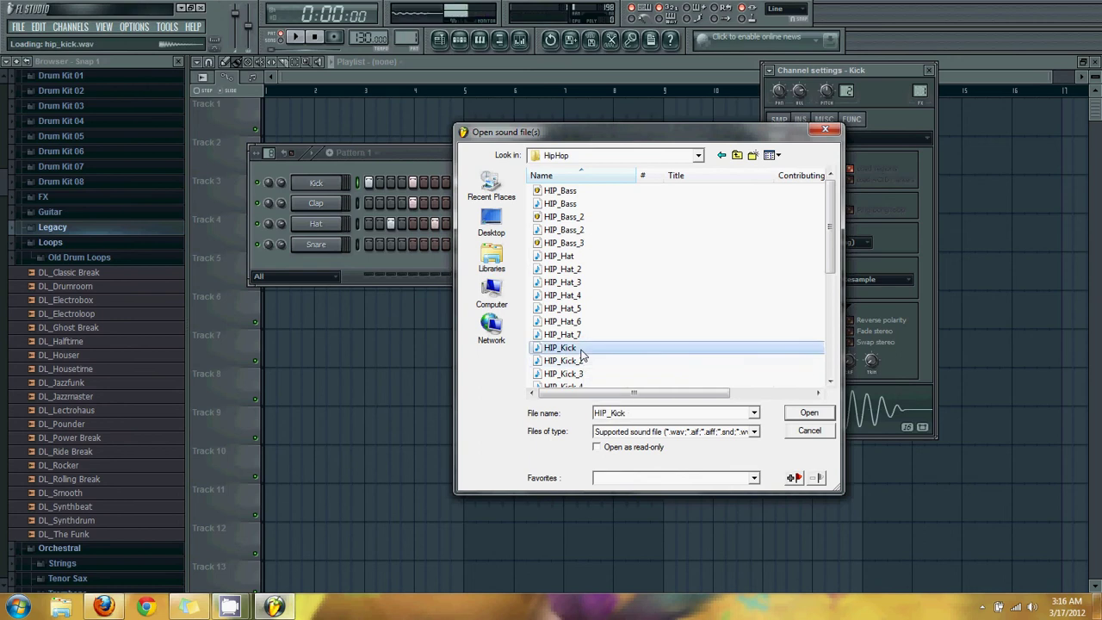
{"action": "double_click", "coordinate": [586, 347]}
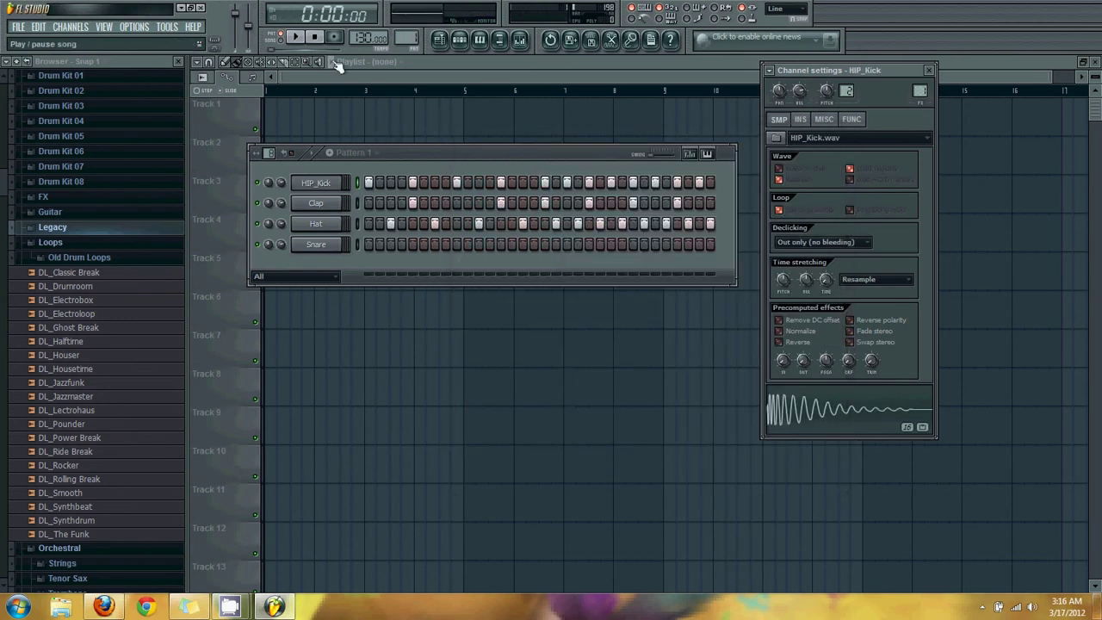
{"action": "left_click", "coordinate": [293, 37]}
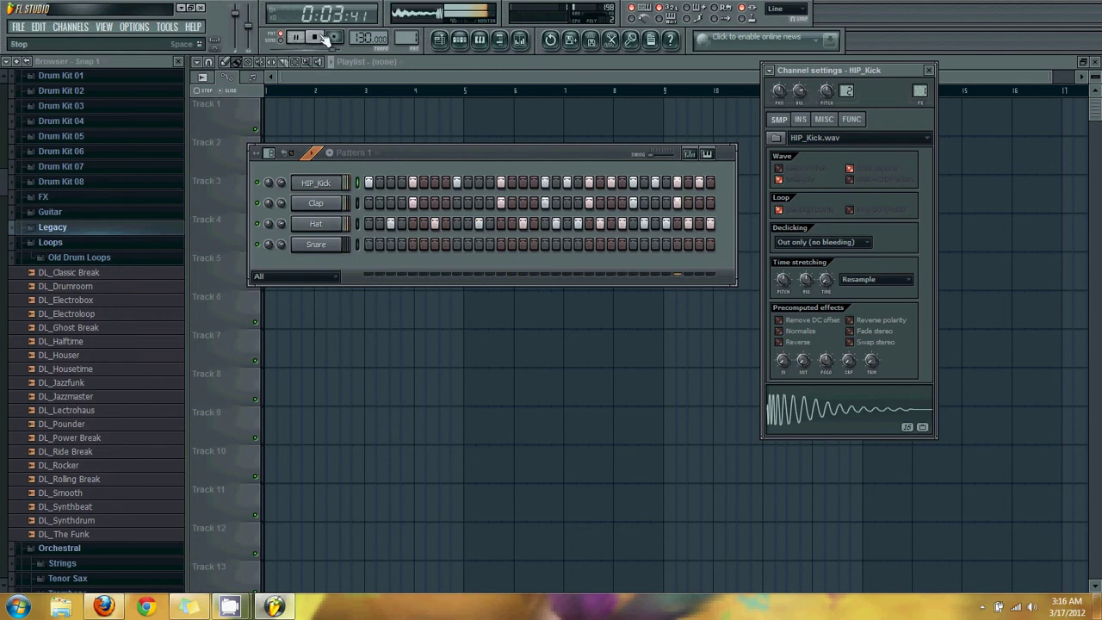
{"action": "left_click", "coordinate": [316, 37]}
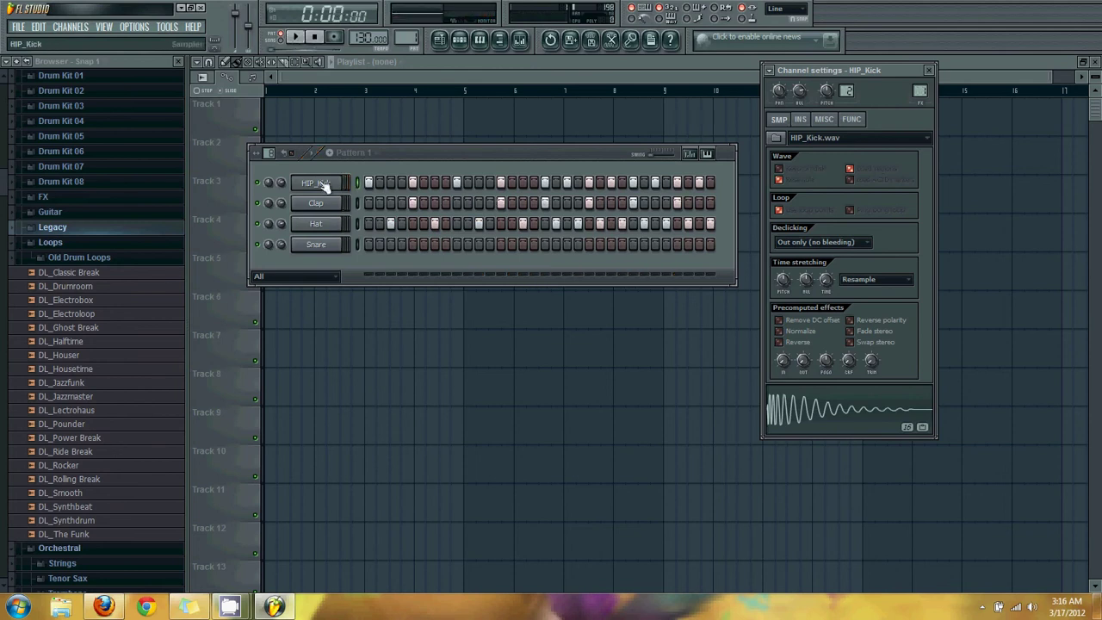
{"action": "left_click_drag", "start_coordinate": [414, 152], "coordinate": [437, 115]}
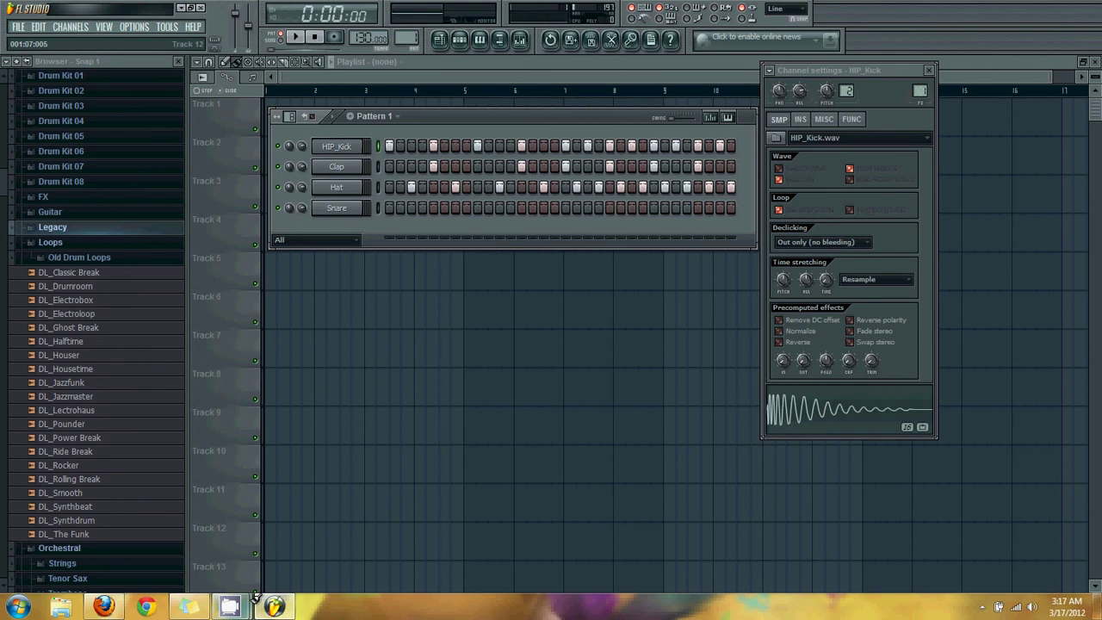
{"action": "mouse_move", "coordinate": [231, 606]}
{"action": "left_click", "coordinate": [177, 538]}
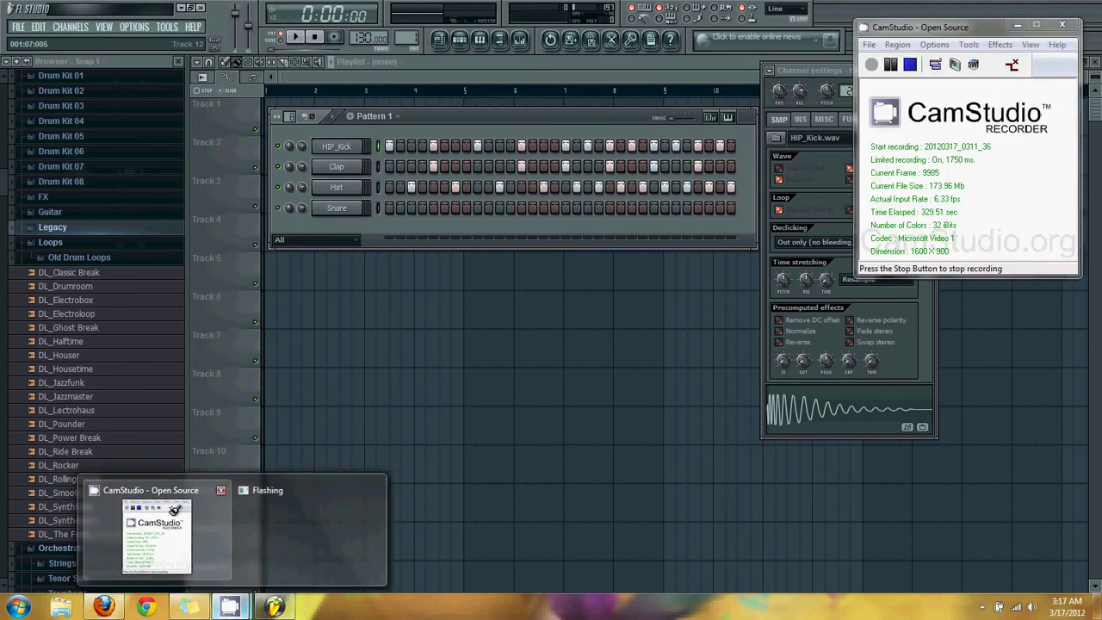